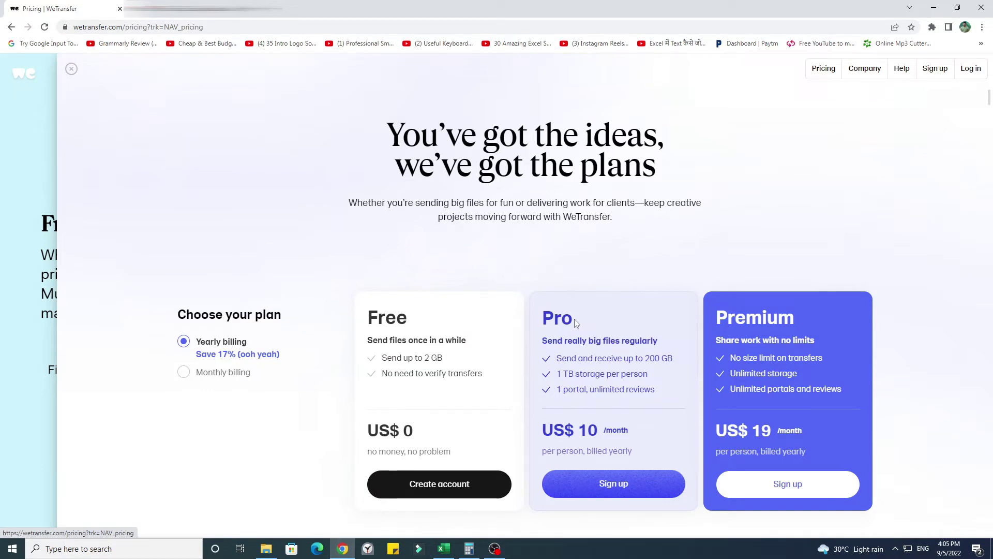
# - Leave the pricing page and upload DATA 01.txt from the ACG Tutorial folder to a new transfer
pyautogui.click(72, 69)
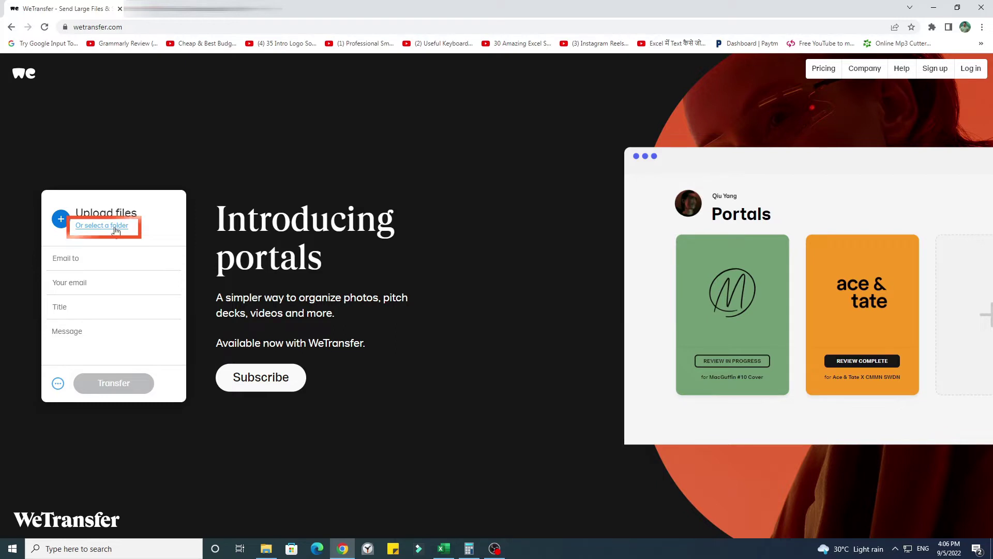
pyautogui.click(63, 221)
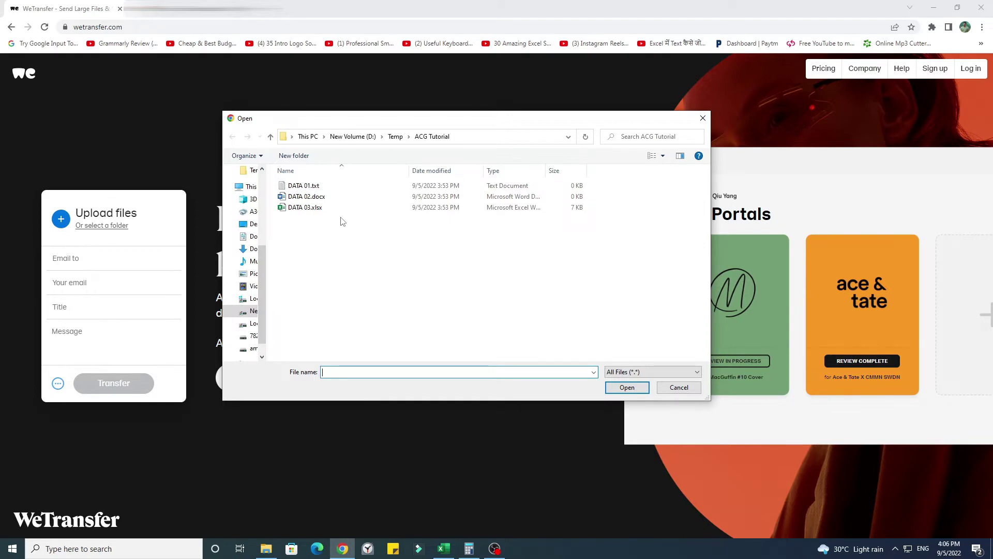
pyautogui.click(288, 186)
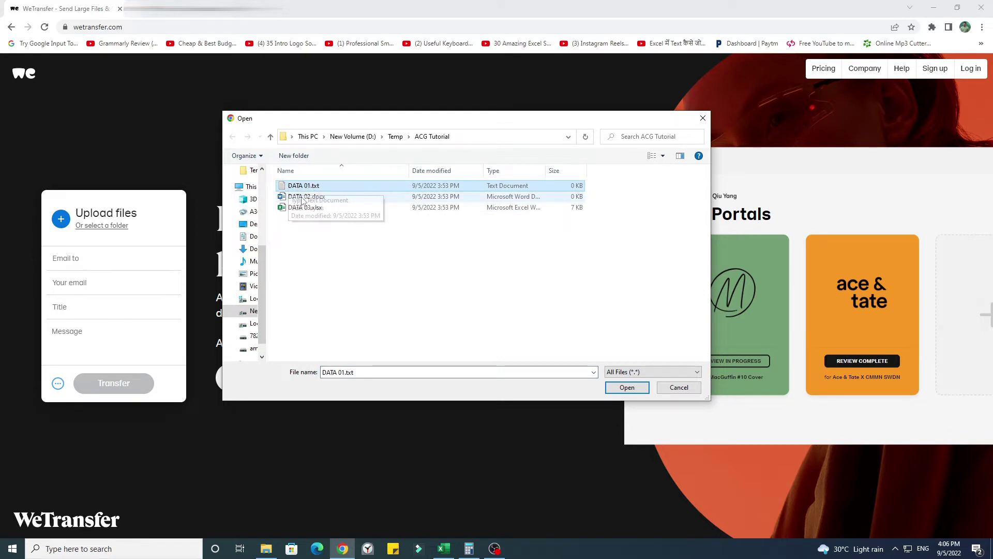
pyautogui.click(632, 390)
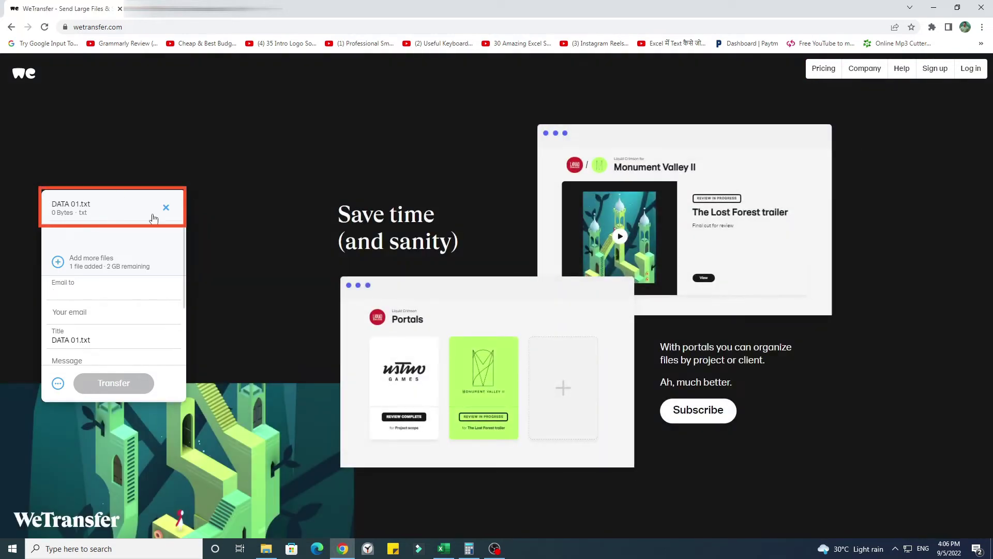
# - Add the files DATA 02.docx and DATA 03.xlsx from the ACG Tutorial folder to the transfer
pyautogui.click(59, 263)
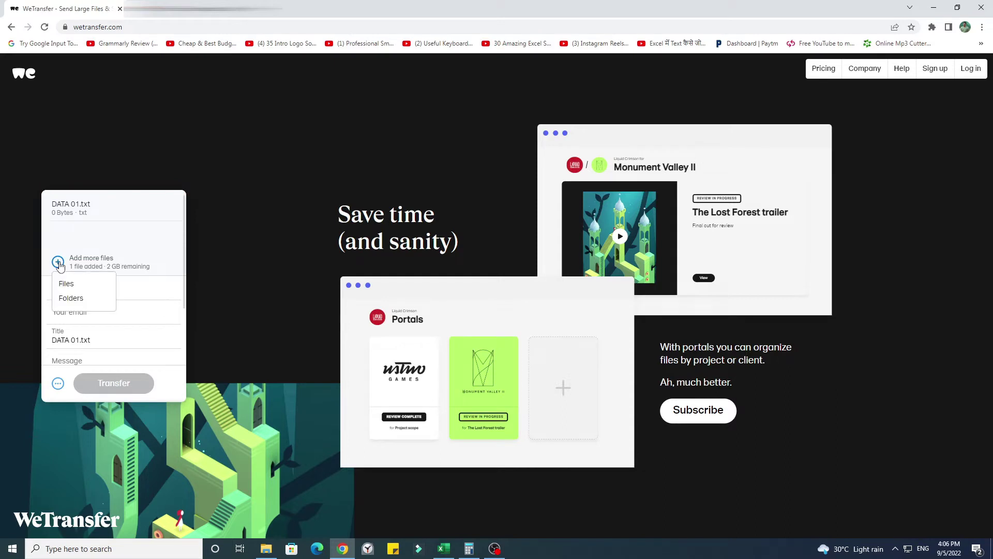
pyautogui.click(82, 285)
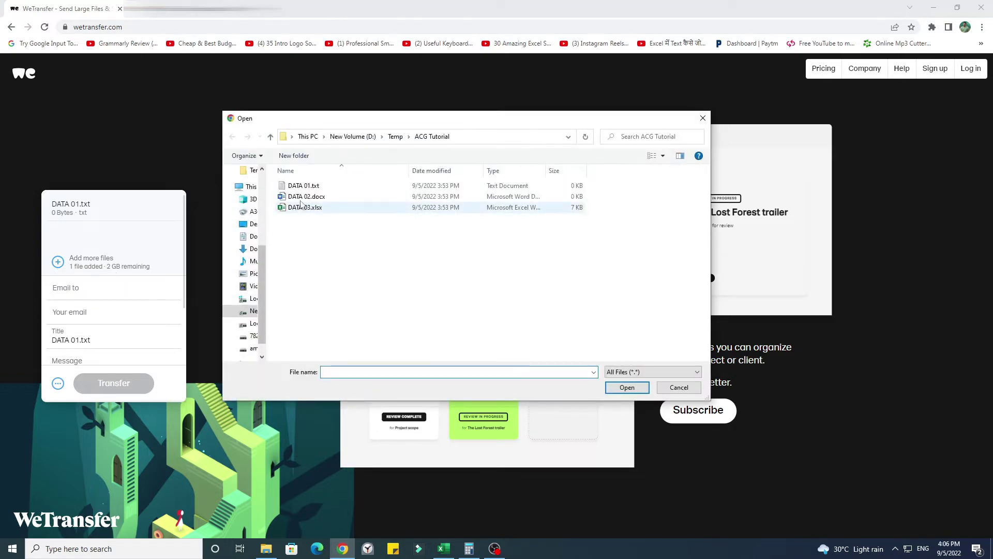
pyautogui.click(309, 197)
pyautogui.click(625, 390)
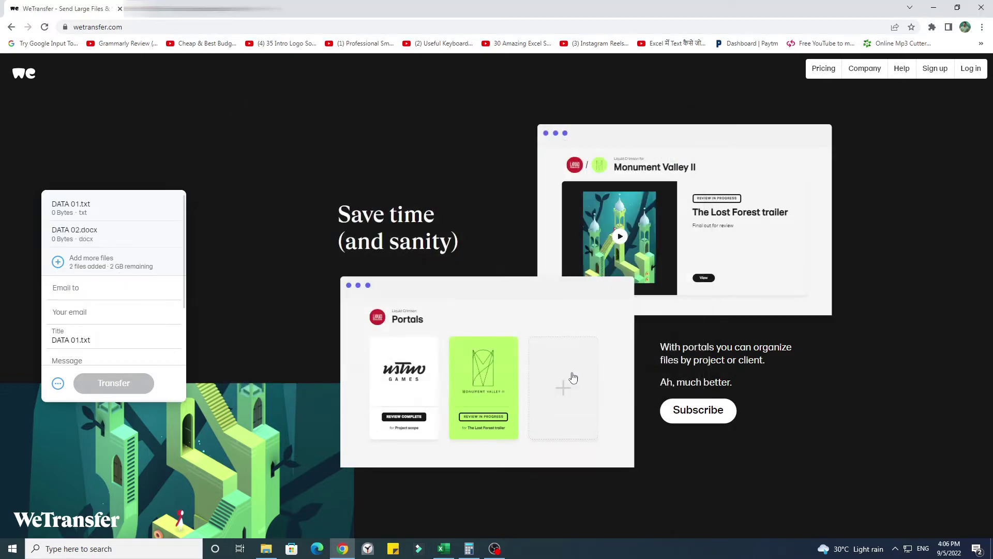
pyautogui.click(58, 261)
pyautogui.click(91, 284)
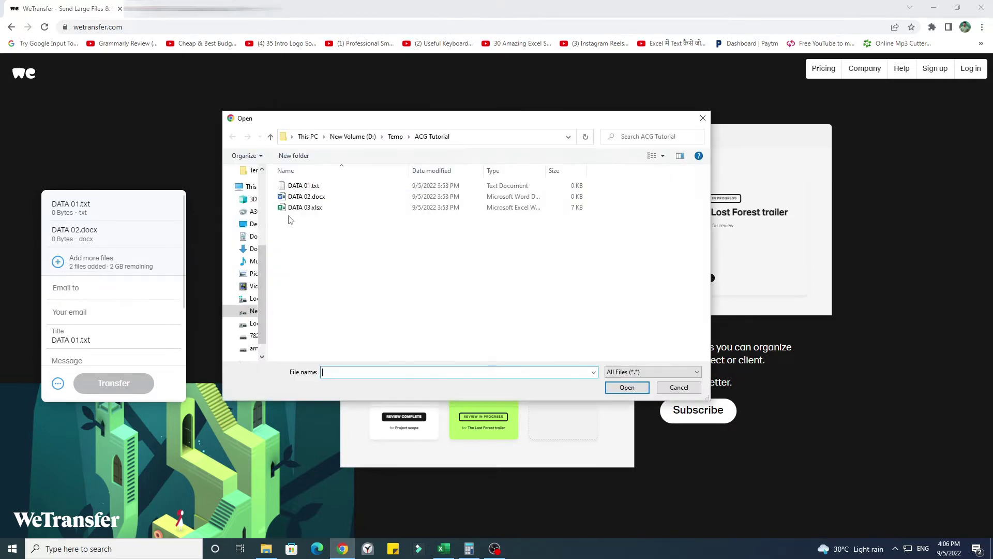
pyautogui.click(308, 208)
pyautogui.click(627, 386)
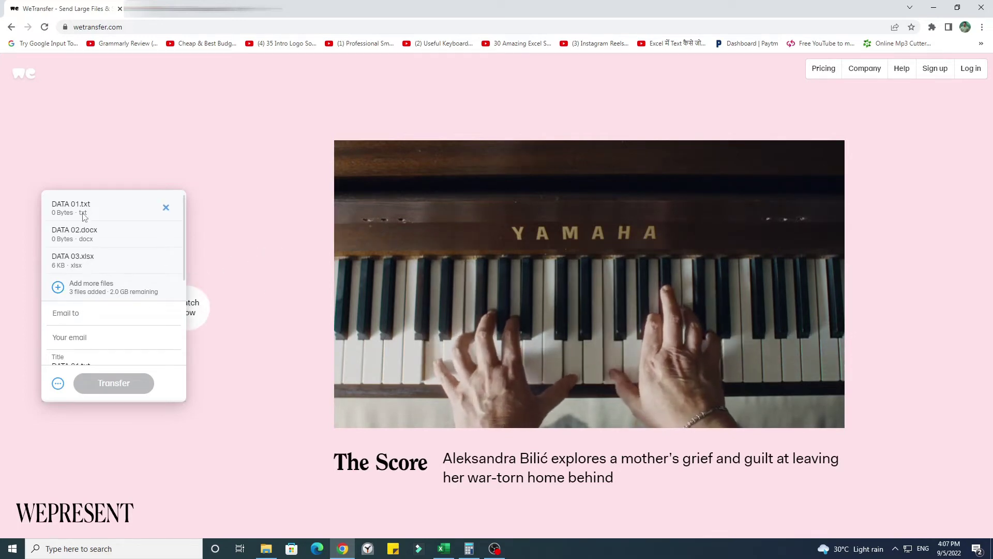
# - Fill in the recipient's e-mail and the sender's e-mail in the transfer form
pyautogui.scroll(-2, 81, 238)
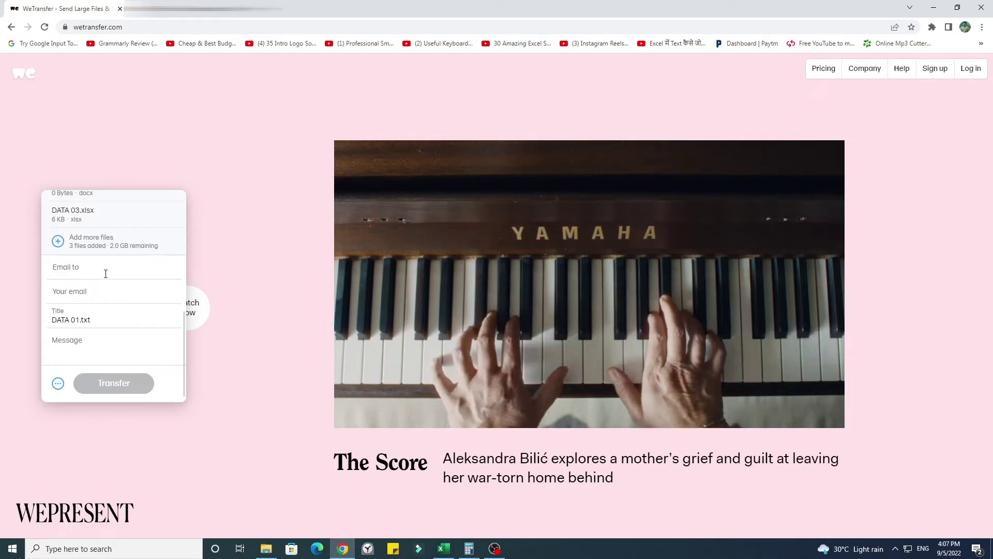
pyautogui.click(100, 271)
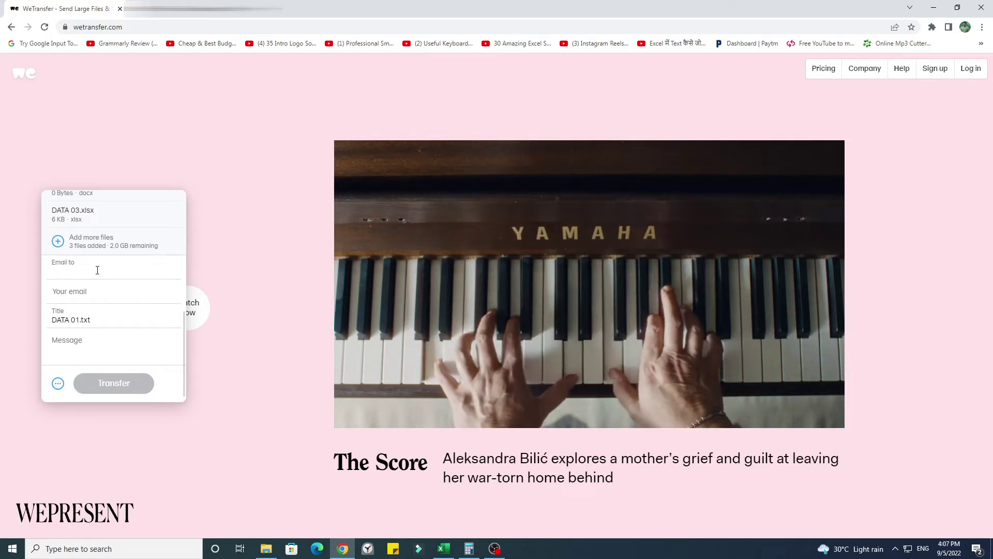
pyautogui.write('[masked]')
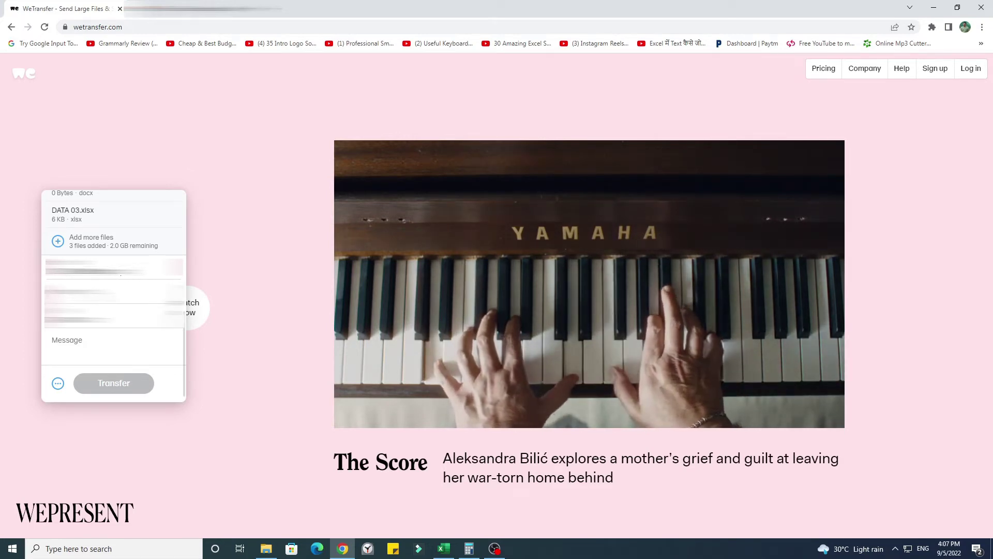
pyautogui.click(114, 313)
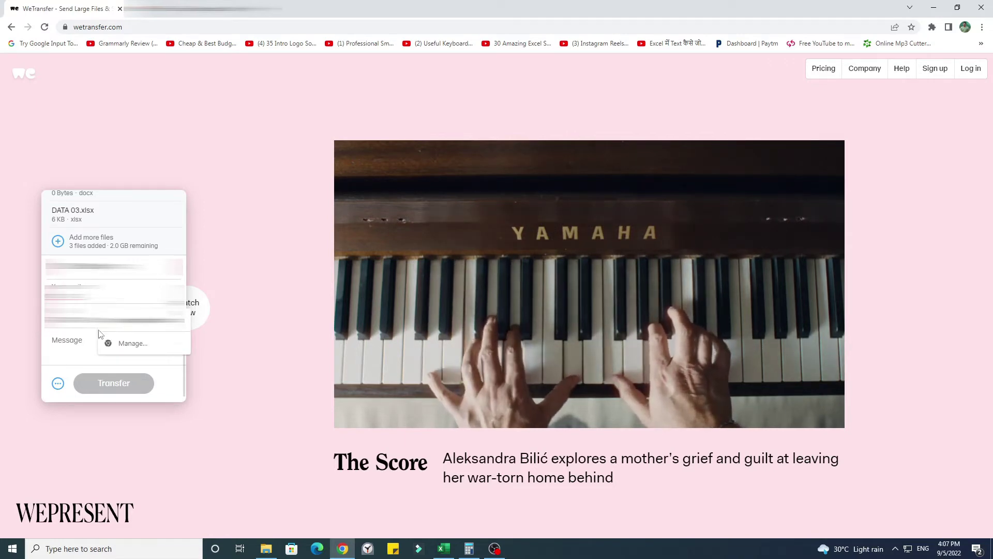
pyautogui.press('Escape')
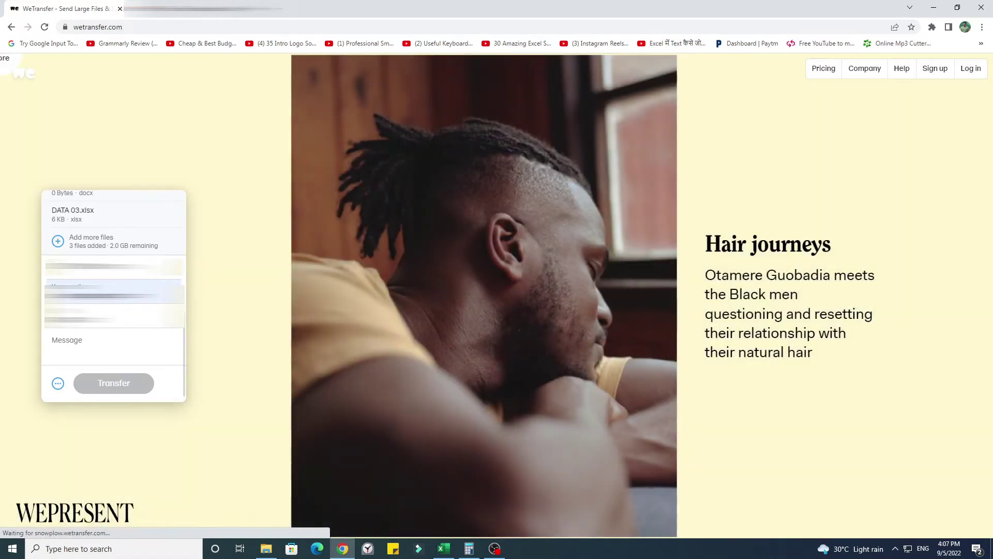
# - Set the transfer's title to "Data Files" and its message to "Testing"
pyautogui.press('Tab')
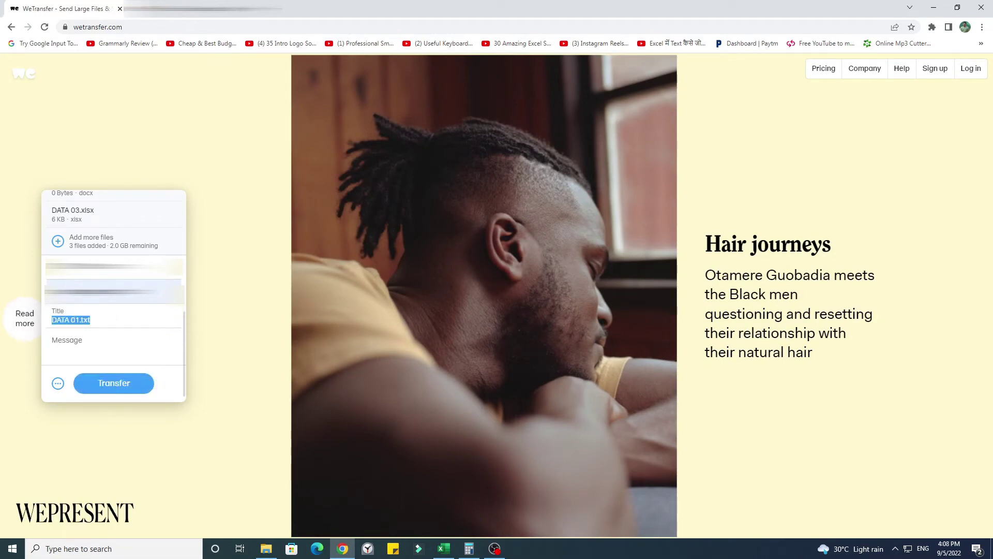
pyautogui.write('Data Files')
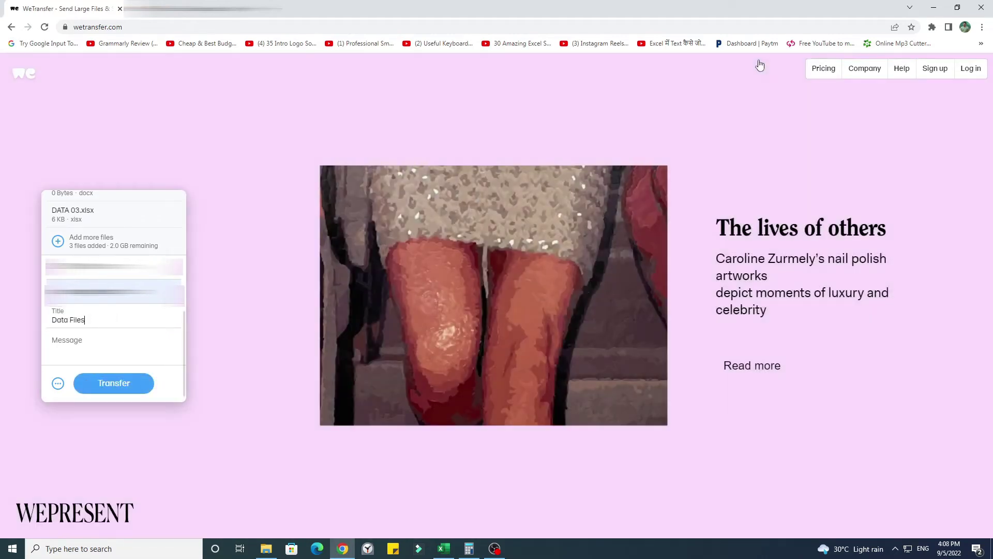
pyautogui.click(79, 339)
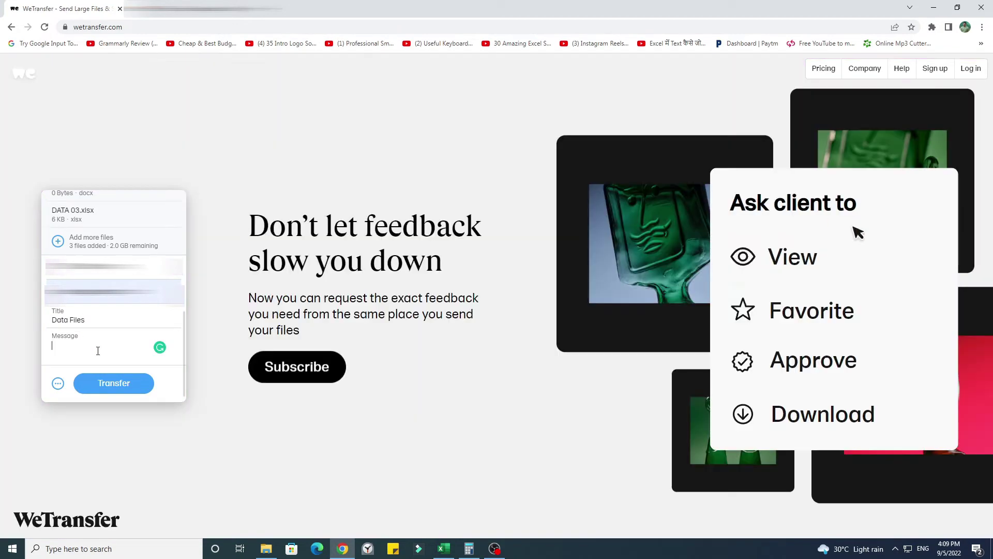
pyautogui.write('Testing')
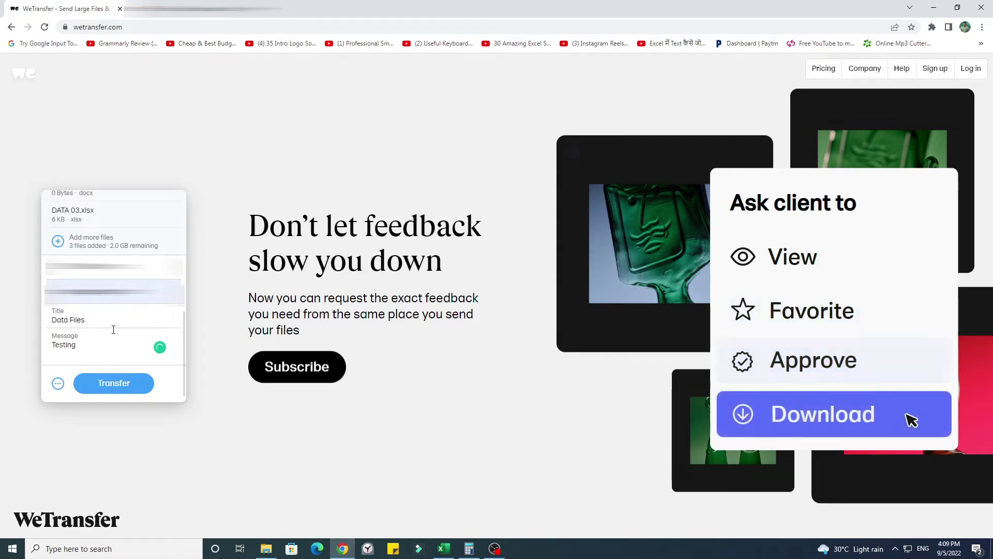
# - Check the additional transfer options and the attached files, and start the transfer with Send email transfer
pyautogui.click(105, 389)
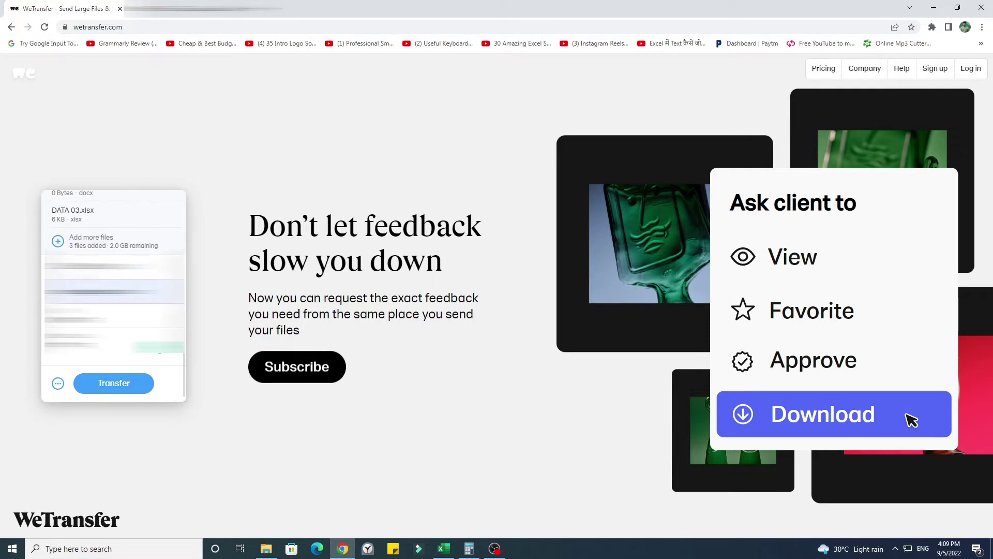
pyautogui.click(58, 385)
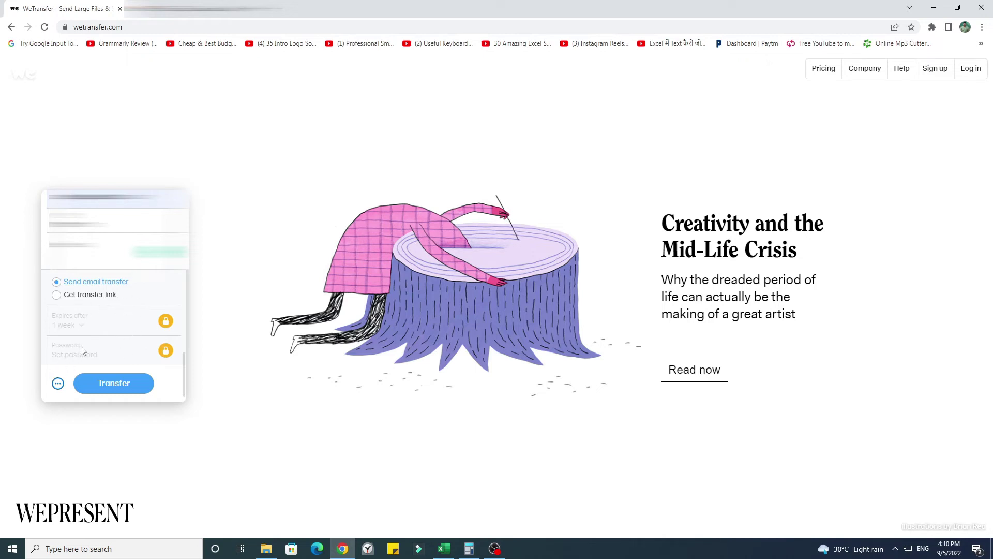
pyautogui.scroll(5, 136, 271)
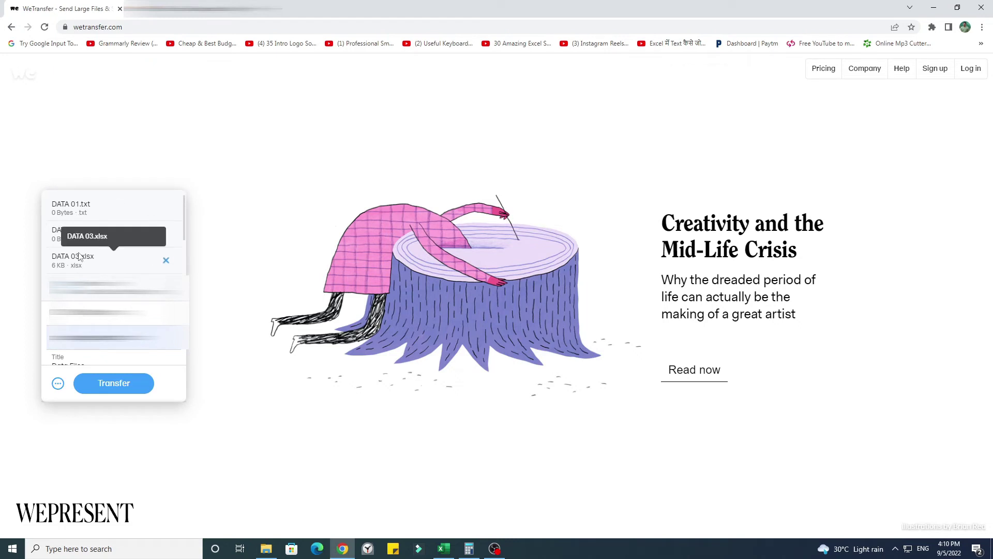
pyautogui.click(114, 387)
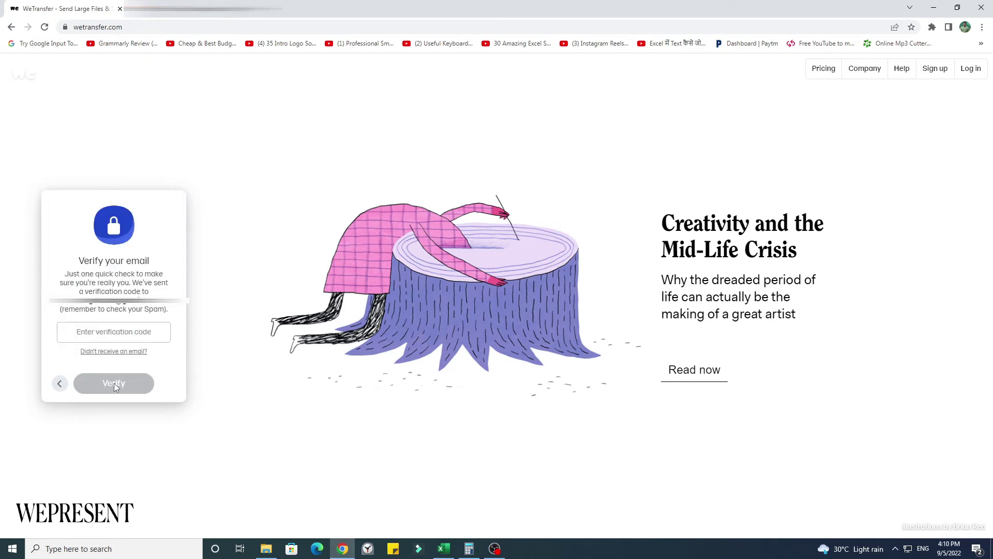
# - Switch to Gmail, open the WeTransfer verification e-mail among the Updates messages, and copy the verification code
pyautogui.click(110, 329)
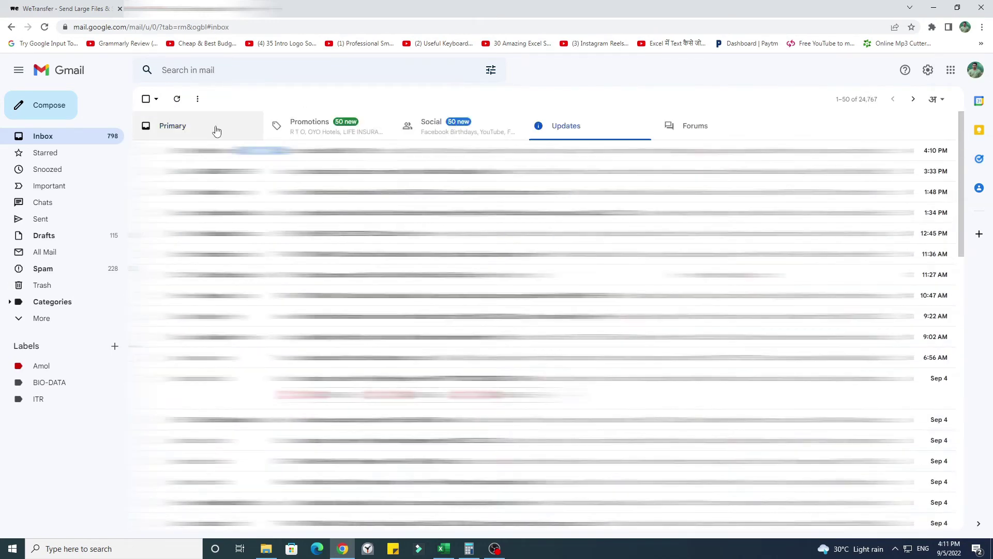
pyautogui.click(216, 129)
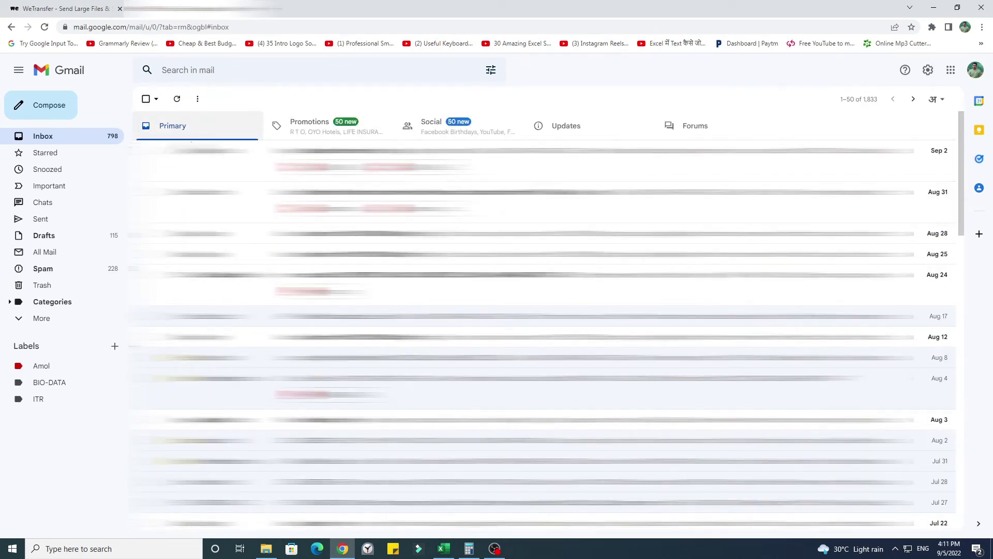
pyautogui.click(555, 131)
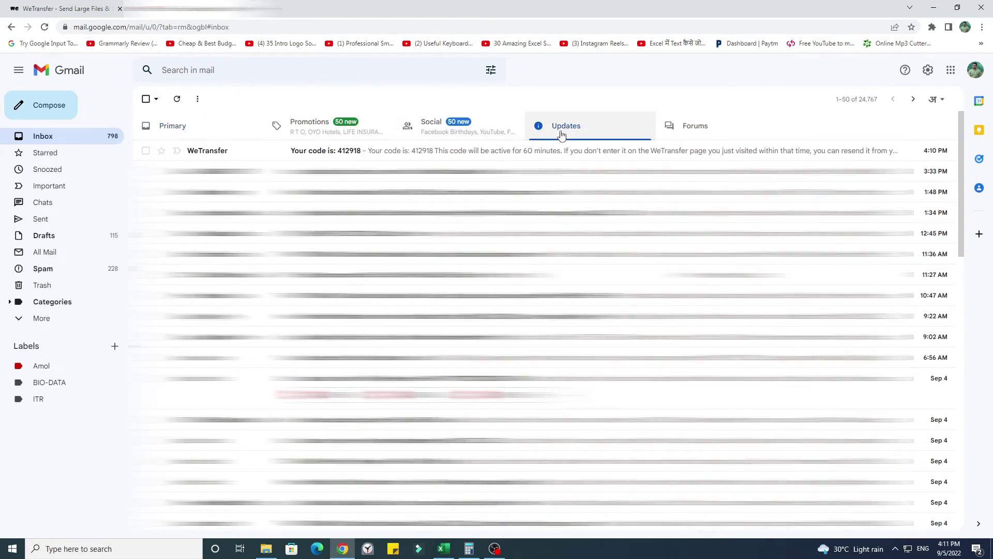
pyautogui.click(321, 152)
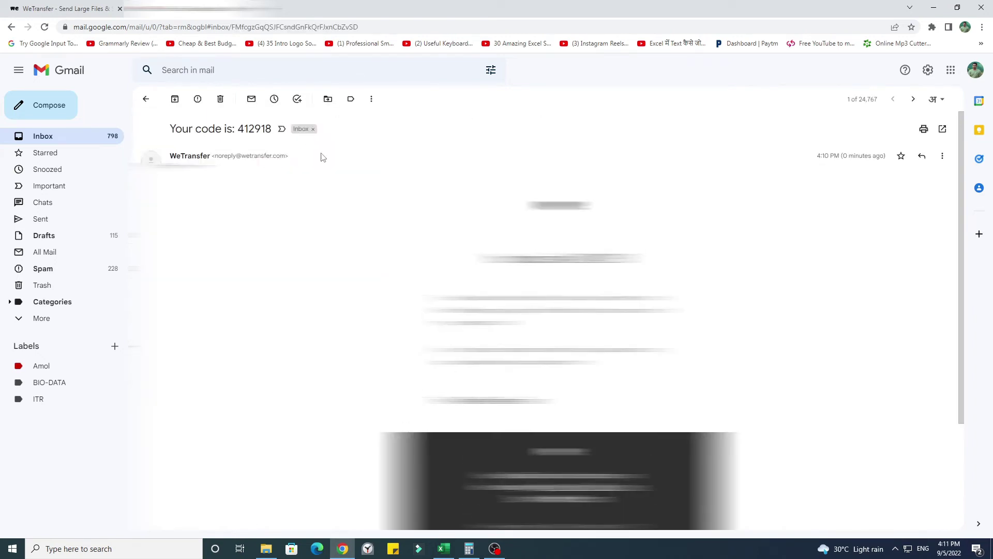
pyautogui.doubleClick(598, 260)
pyautogui.hotkey('ctrl', 'c')
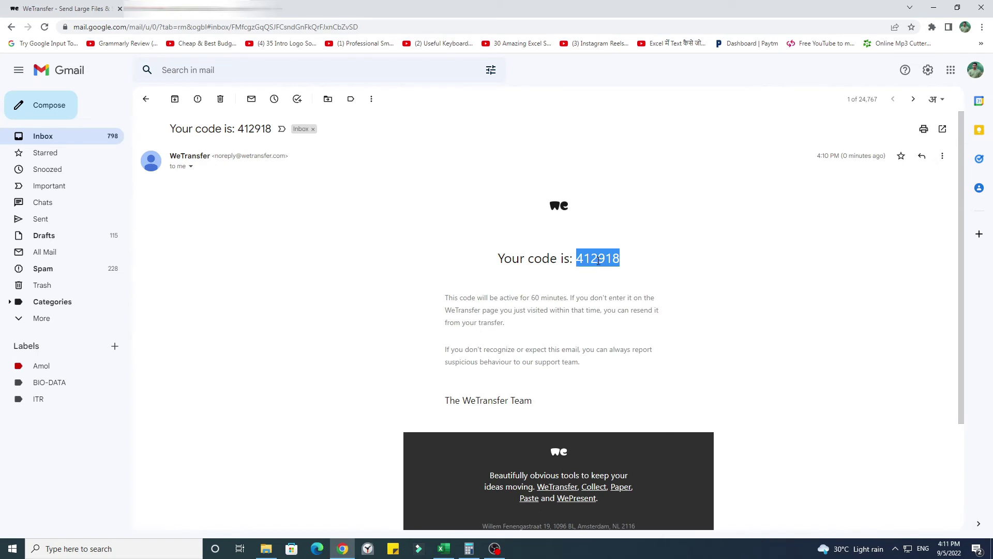
# - Return to the WeTransfer page, paste the verification code into its field, and verify the sender's e-mail
pyautogui.click(62, 8)
pyautogui.click(125, 332)
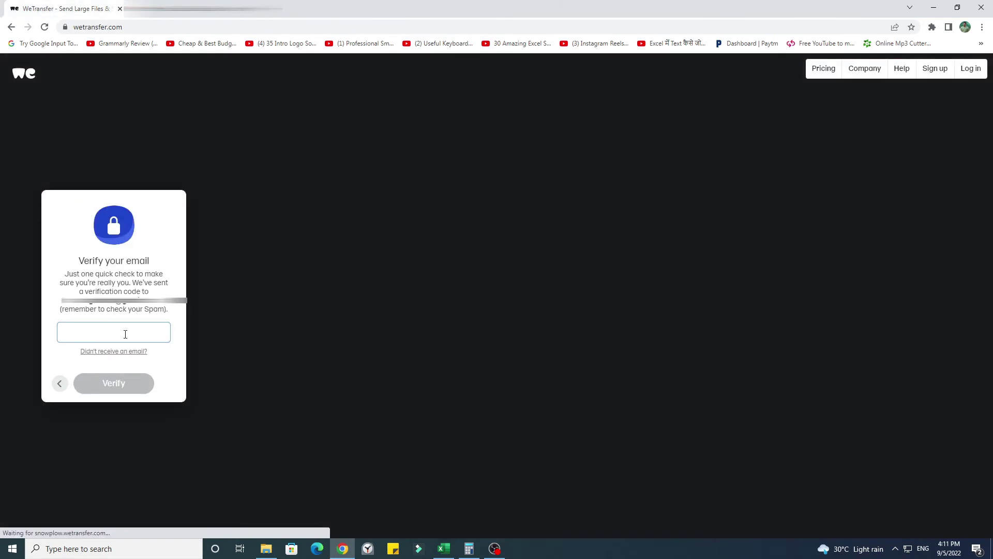
pyautogui.hotkey('ctrl', 'v')
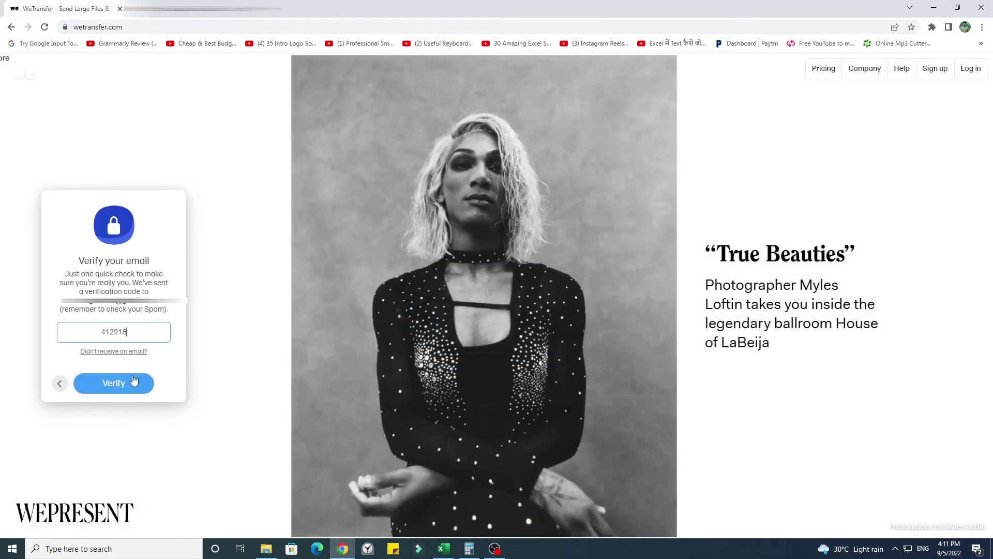
pyautogui.click(114, 388)
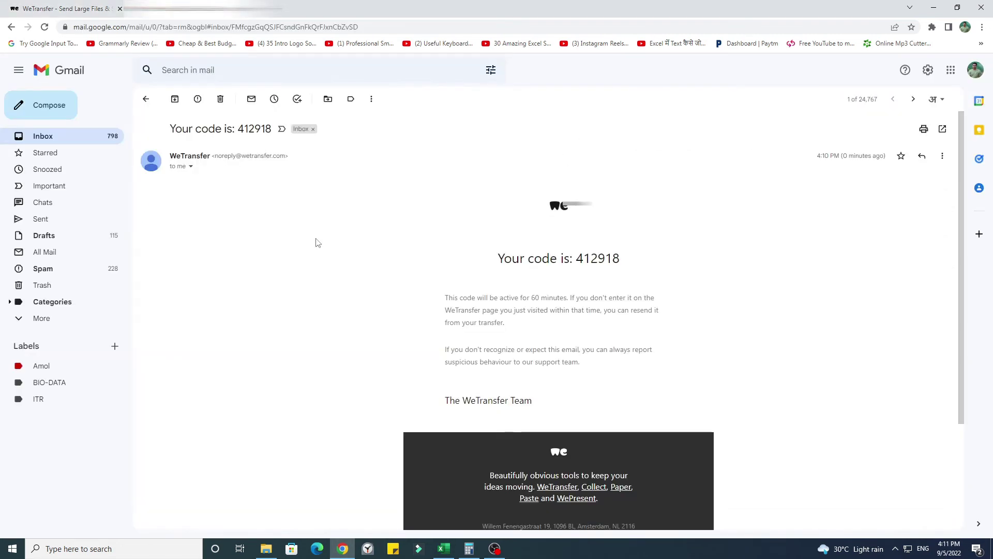
# - Open the newest WeTransfer e-mail among Gmail's Updates messages and follow its download link
pyautogui.click(43, 135)
pyautogui.click(566, 126)
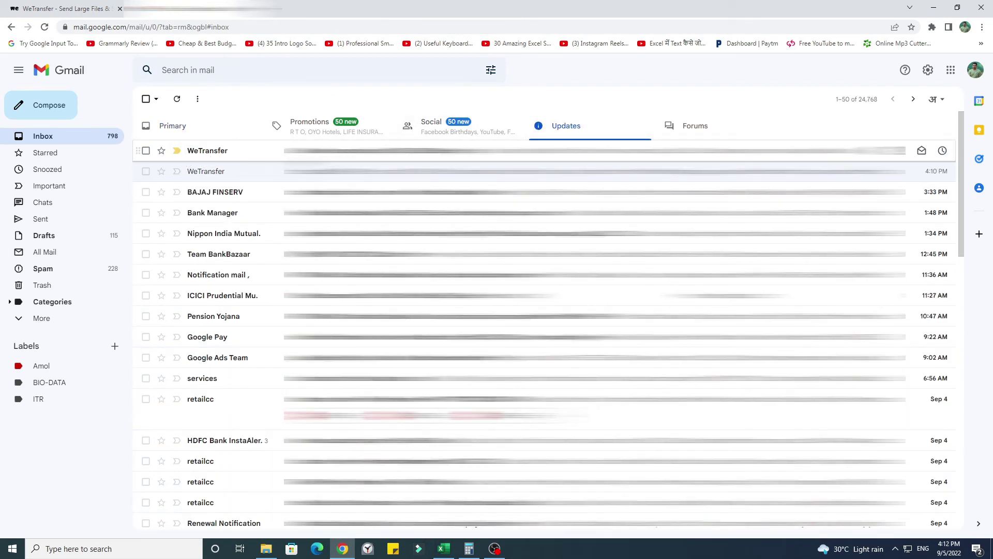
pyautogui.click(362, 151)
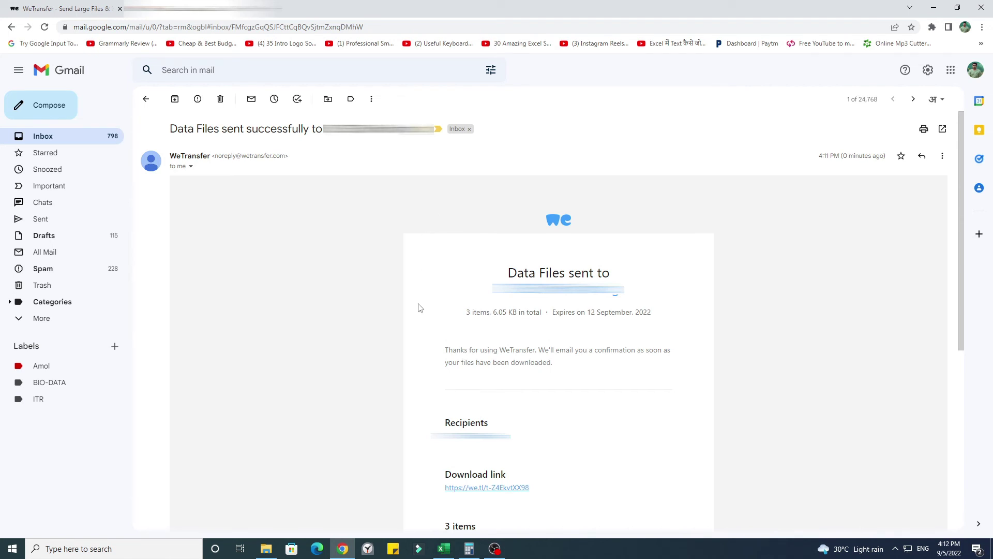
pyautogui.scroll(-3, 406, 267)
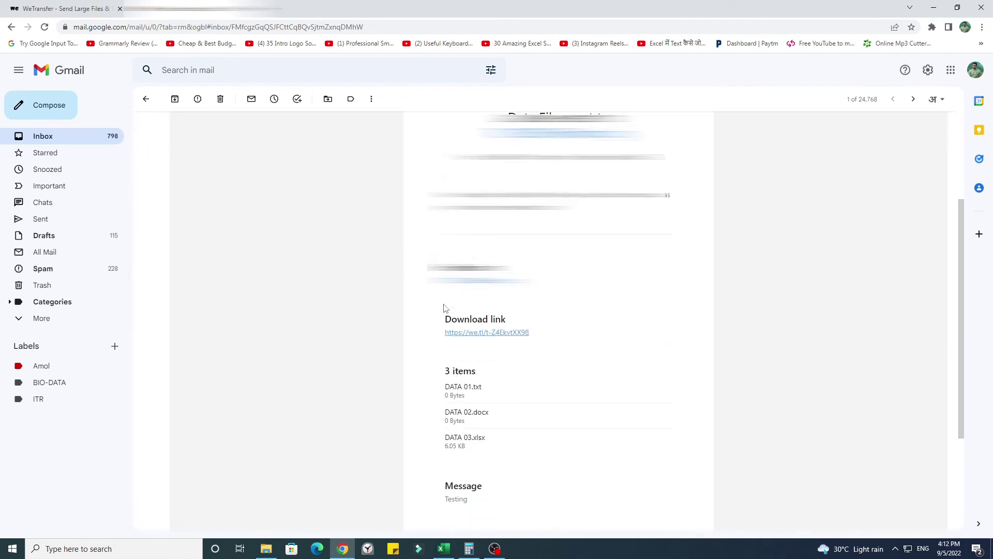
pyautogui.click(497, 335)
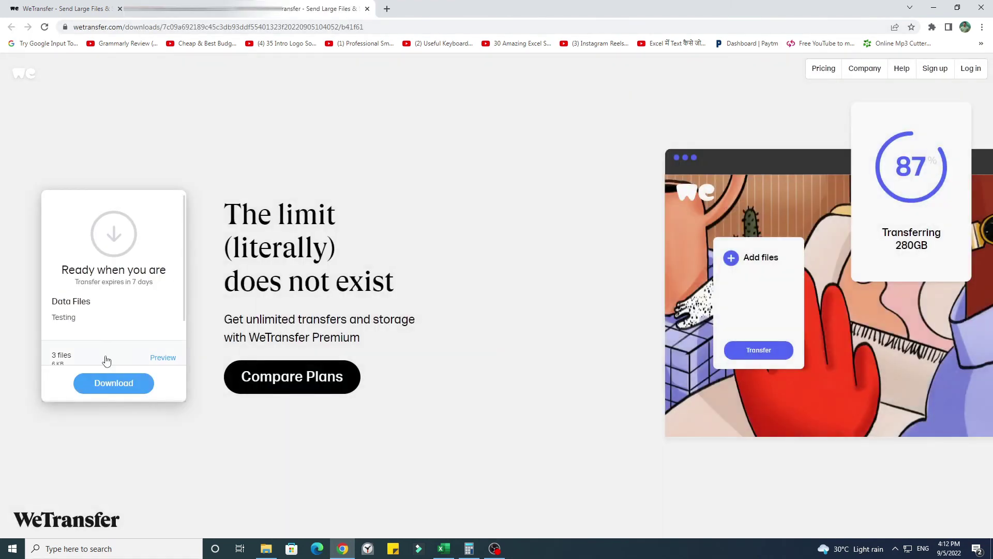
# - Download the transfer as wetransfer_data-files_2022-09-05_1041.zip to the Downloads folder with Free Download Manager, and minimize its window
pyautogui.click(122, 391)
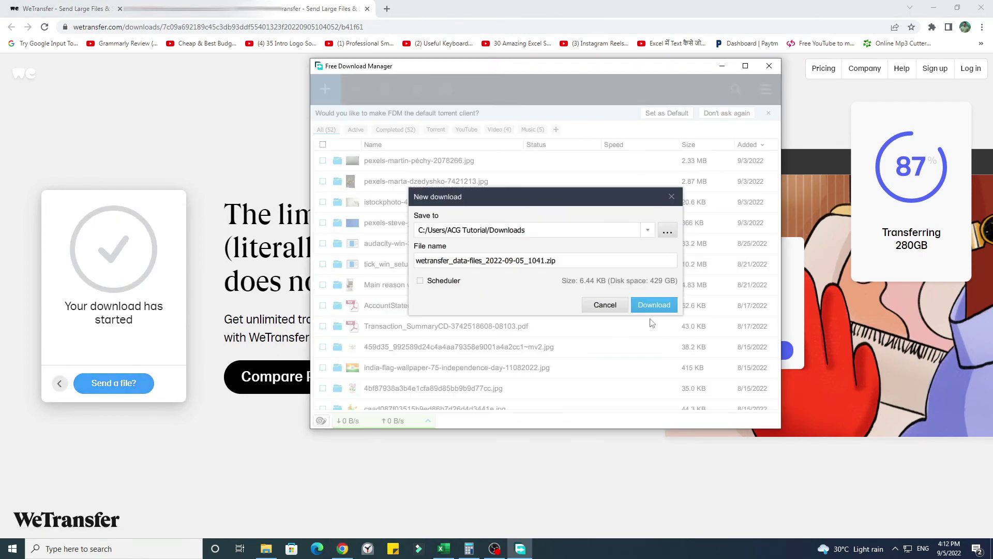
pyautogui.click(655, 304)
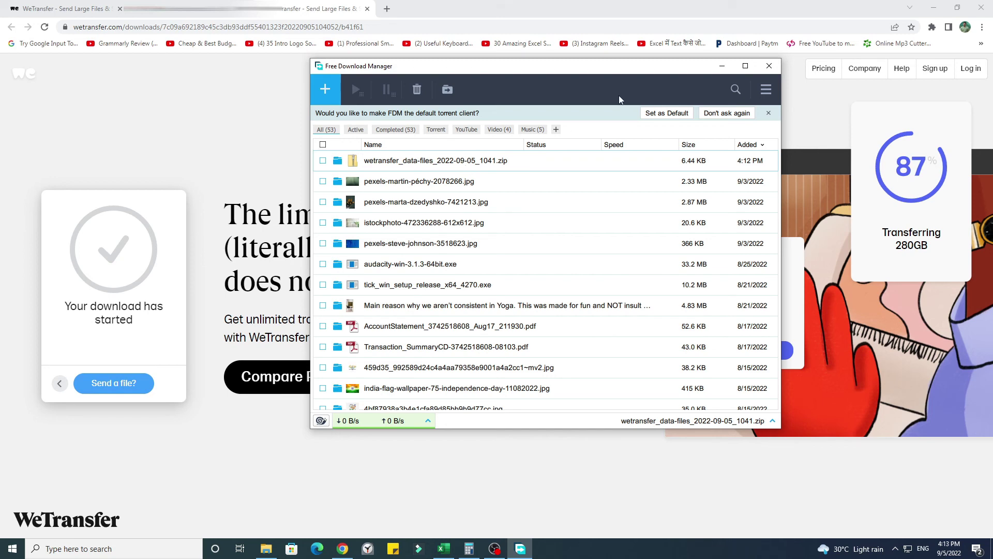
pyautogui.click(723, 67)
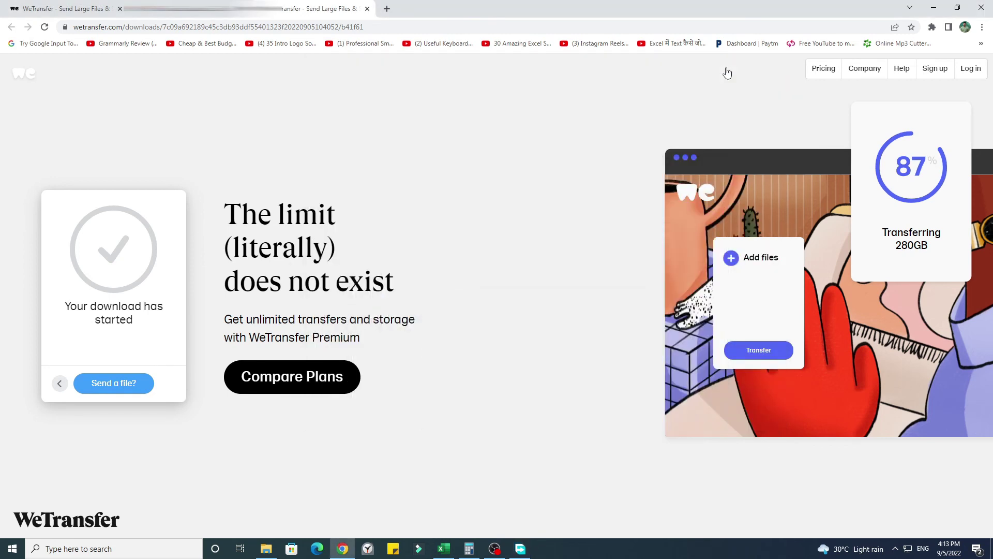